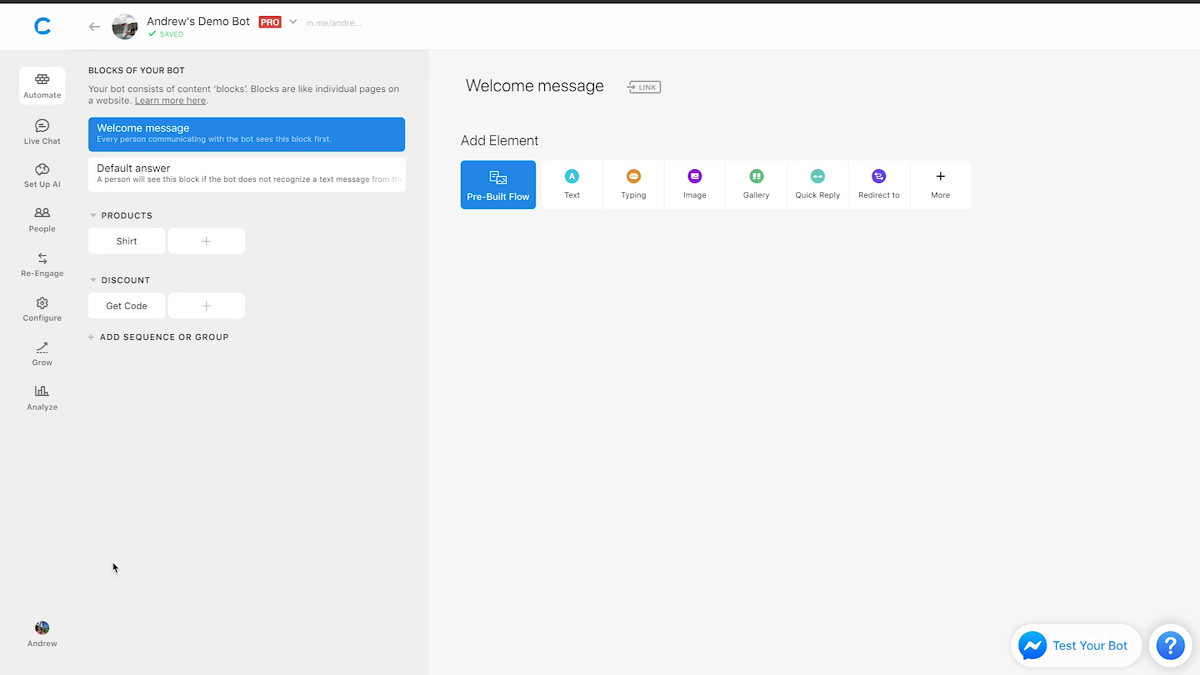
# Step: Add a Welcome text asking 'What product are you most interested in?' with a quick-reply element below
pyautogui.click(577, 200)
pyautogui.write('W')
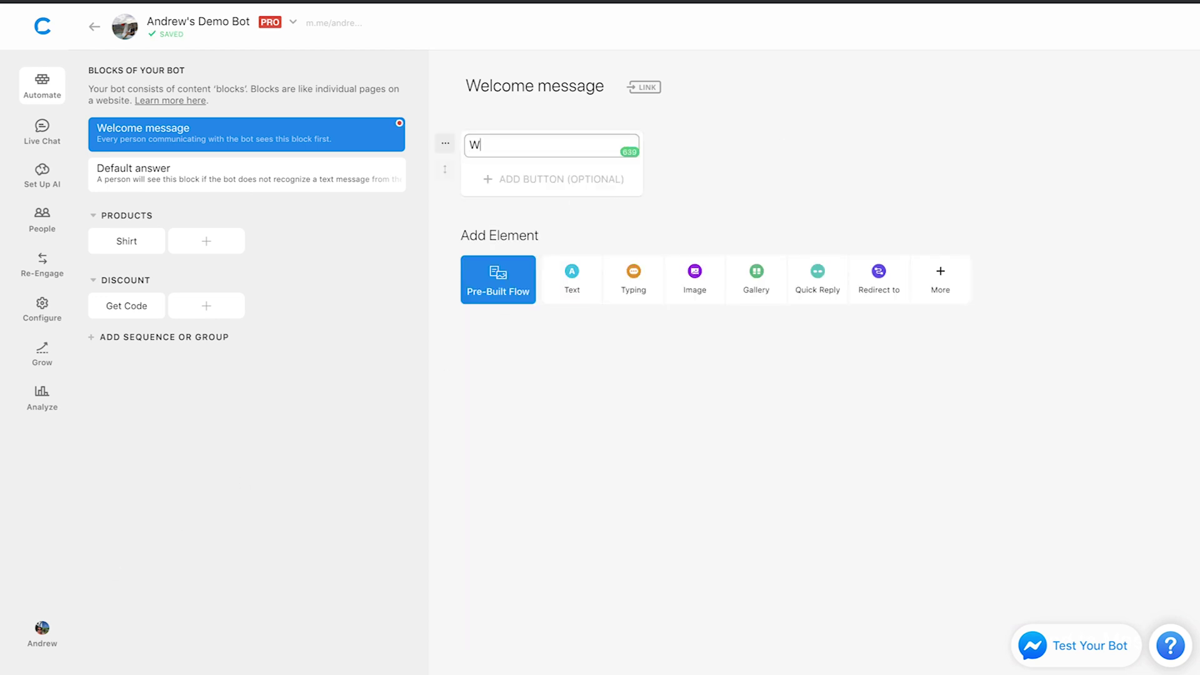
pyautogui.write('hat product are you mo')
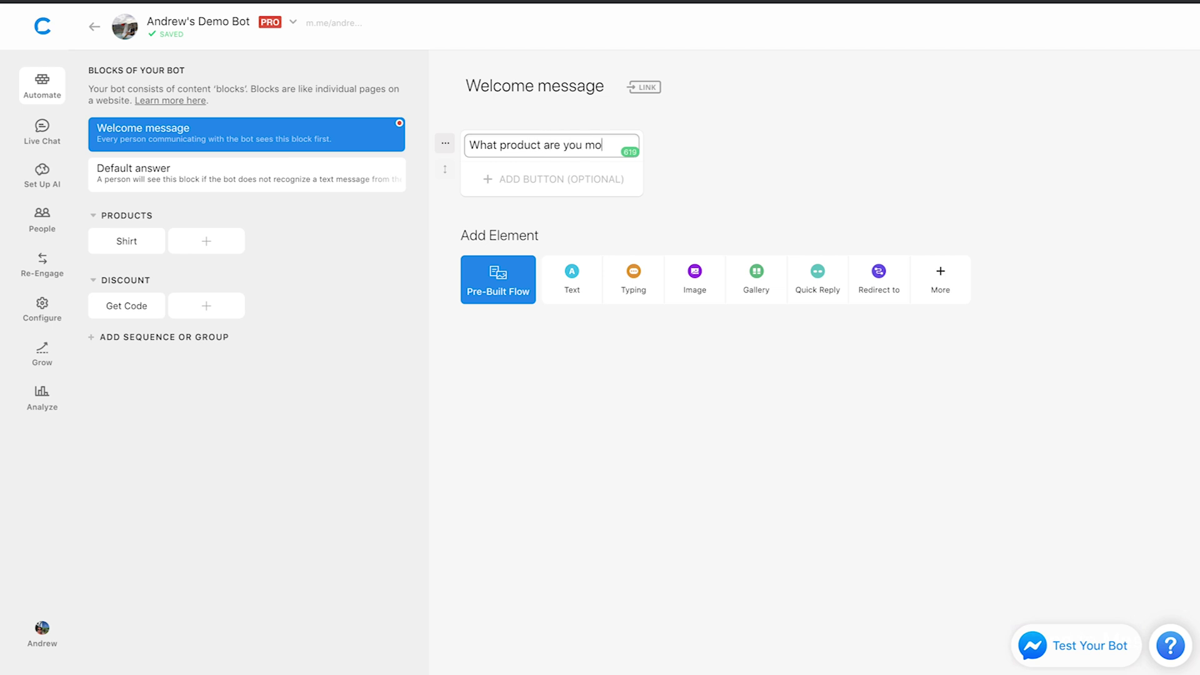
pyautogui.write('st interested in?')
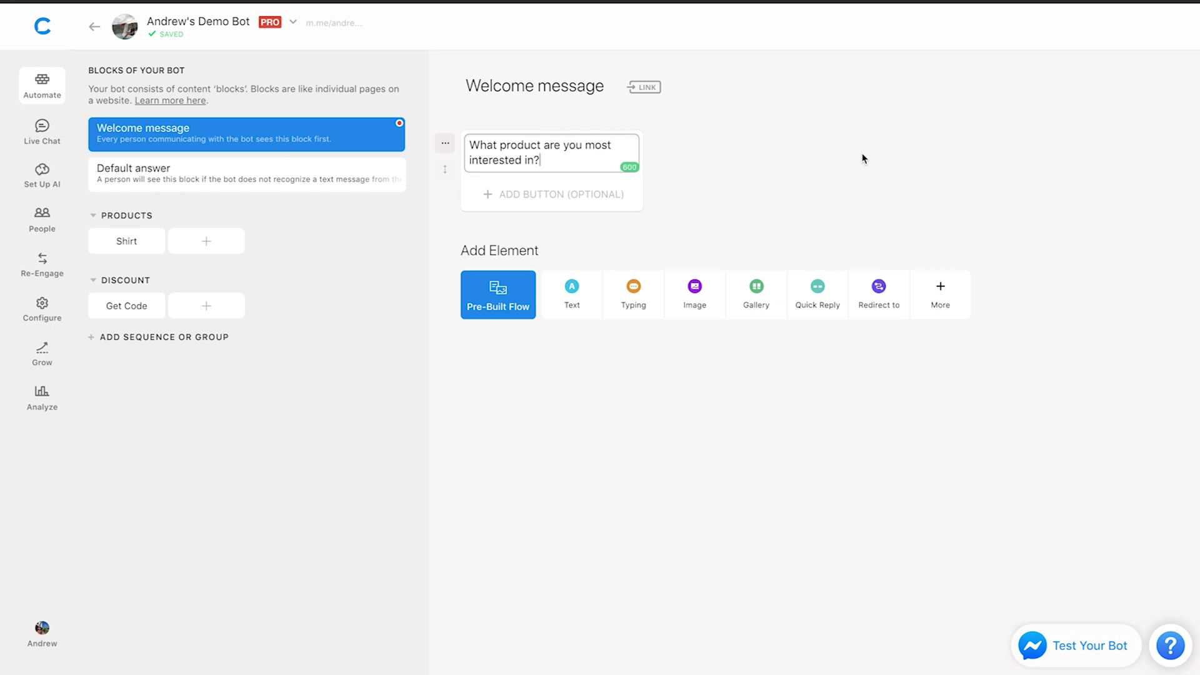
pyautogui.click(881, 158)
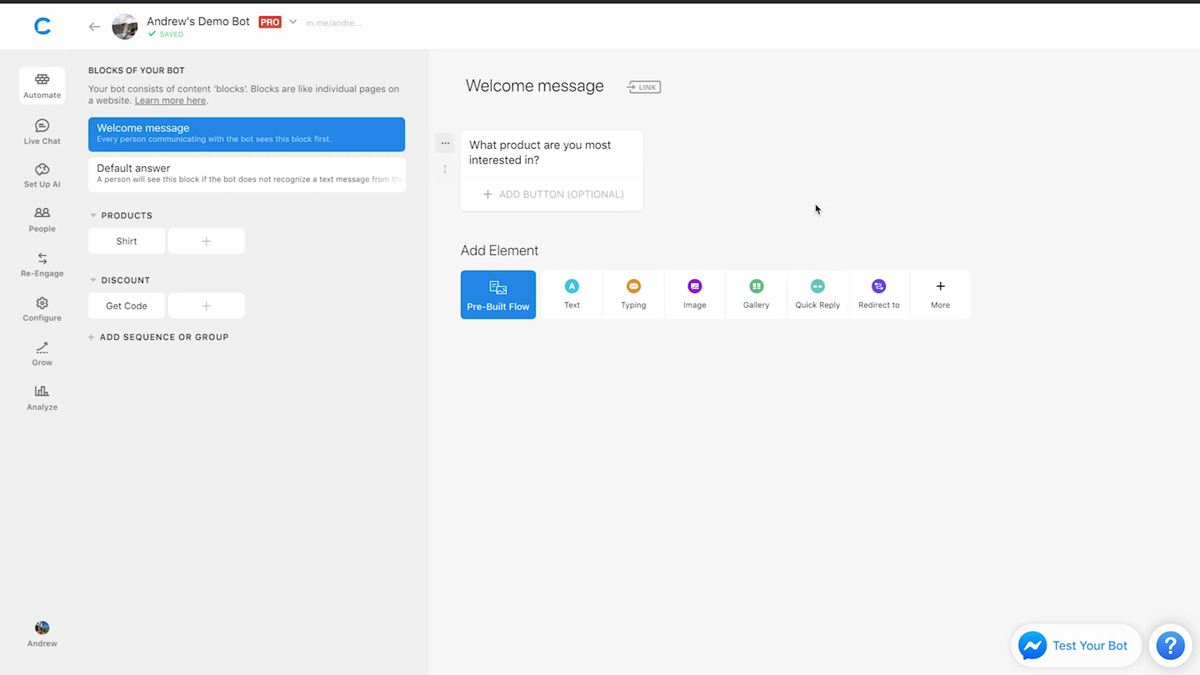
pyautogui.click(833, 310)
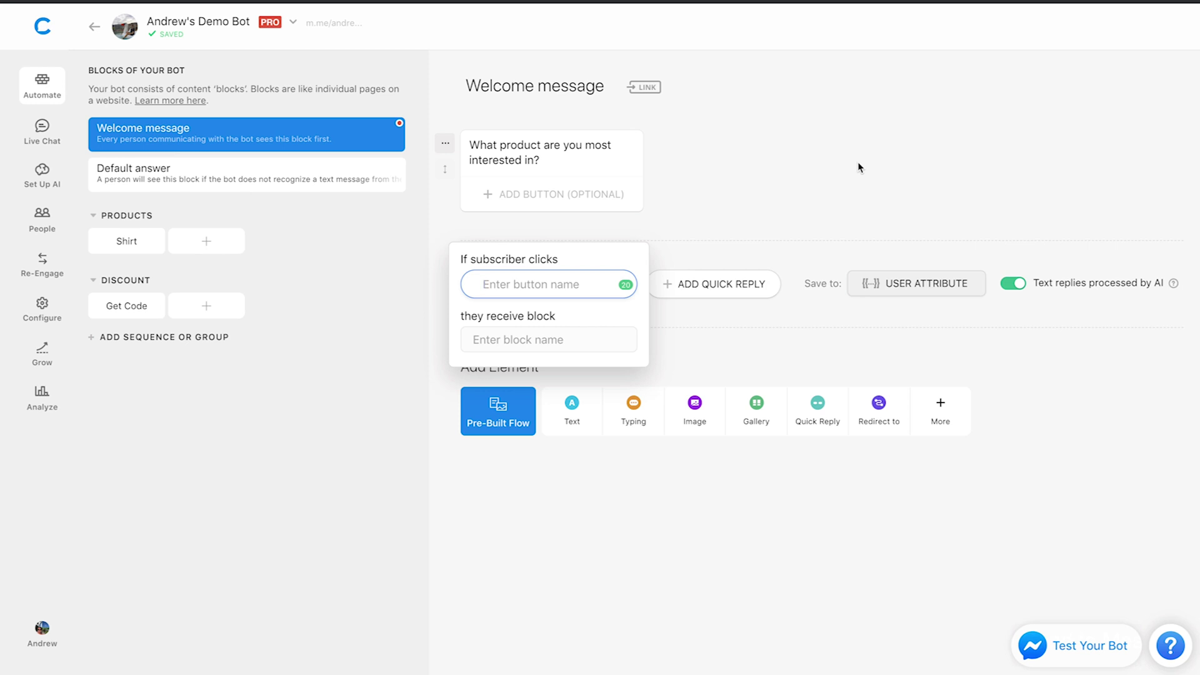
# Step: Add 'Shirts' and 'Pants' as quick-reply answers under the welcome question
pyautogui.write('Shirts')
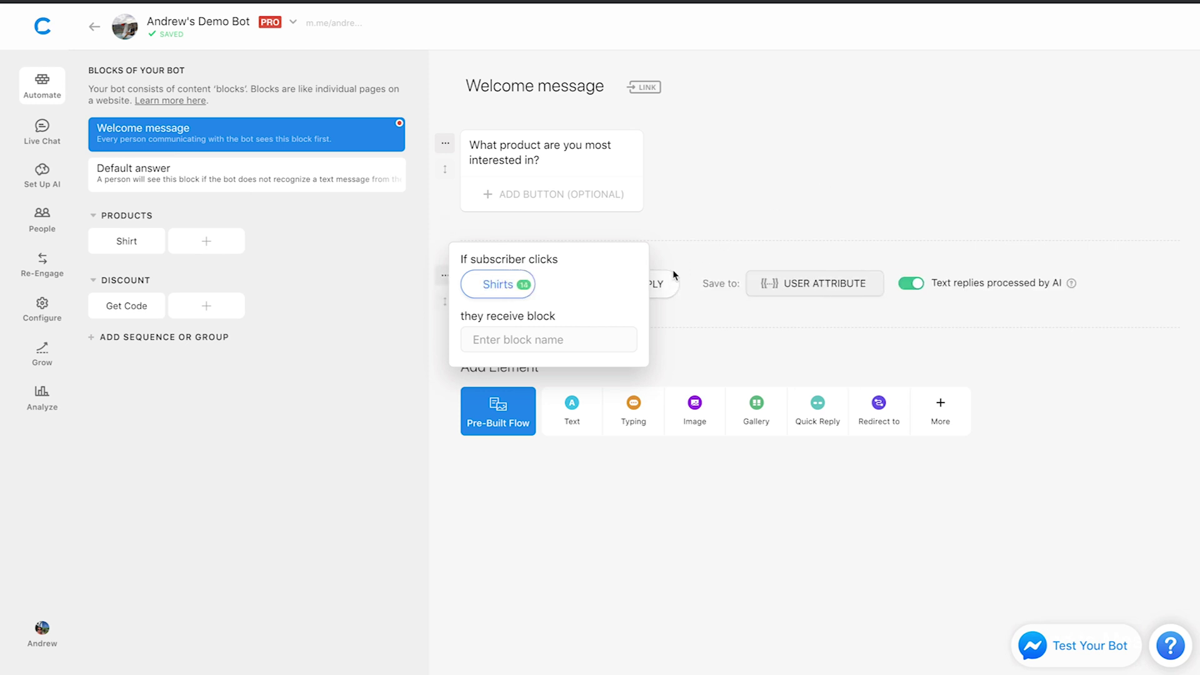
pyautogui.click(673, 273)
pyautogui.write('Pants')
pyautogui.click(968, 177)
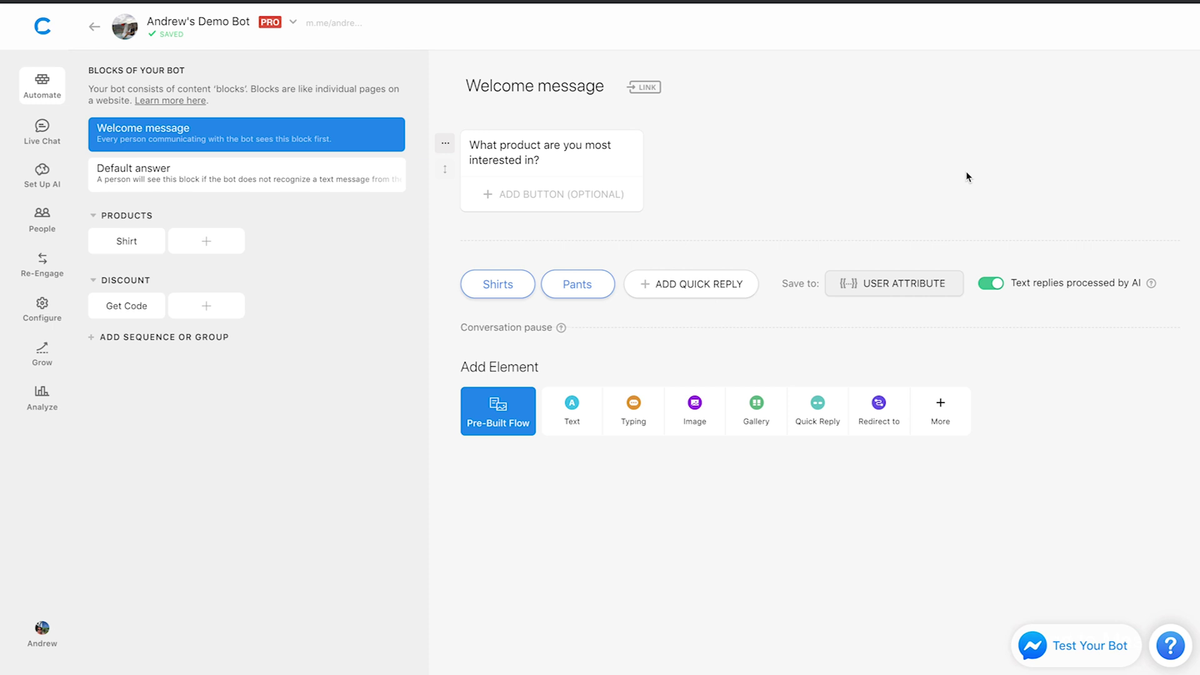
pyautogui.click(928, 286)
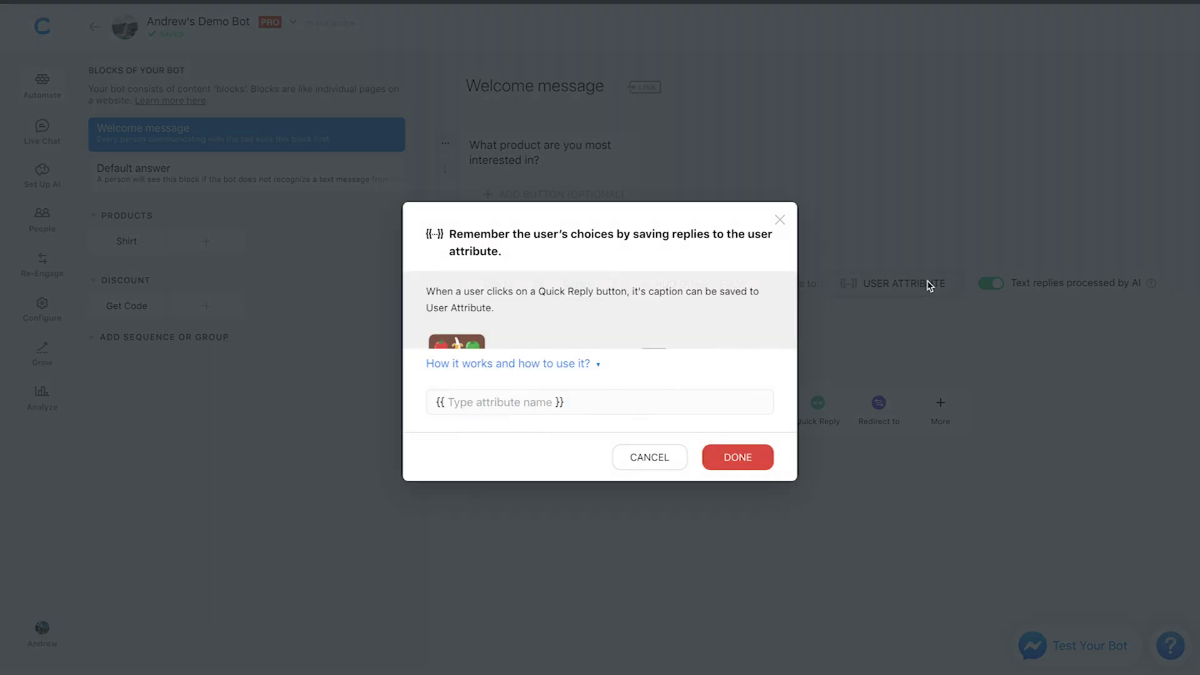
# Step: Store the selected quick reply in the 'clothing product' user attribute
pyautogui.click(545, 402)
pyautogui.write('clothin')
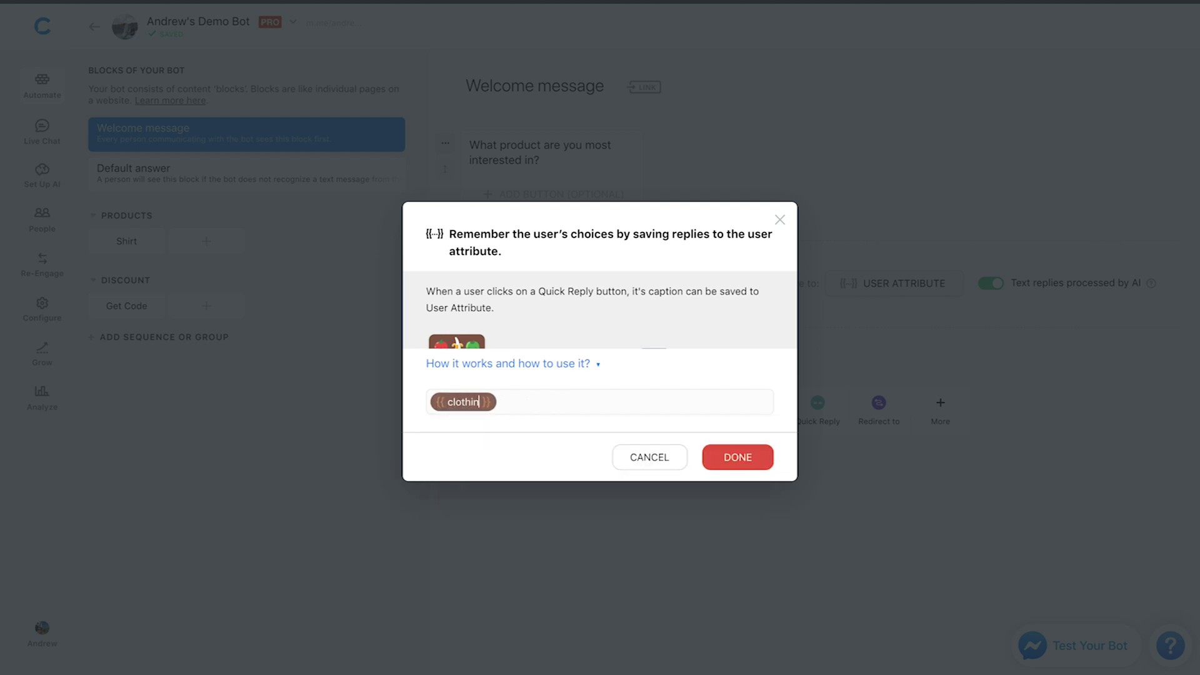
pyautogui.write('g product')
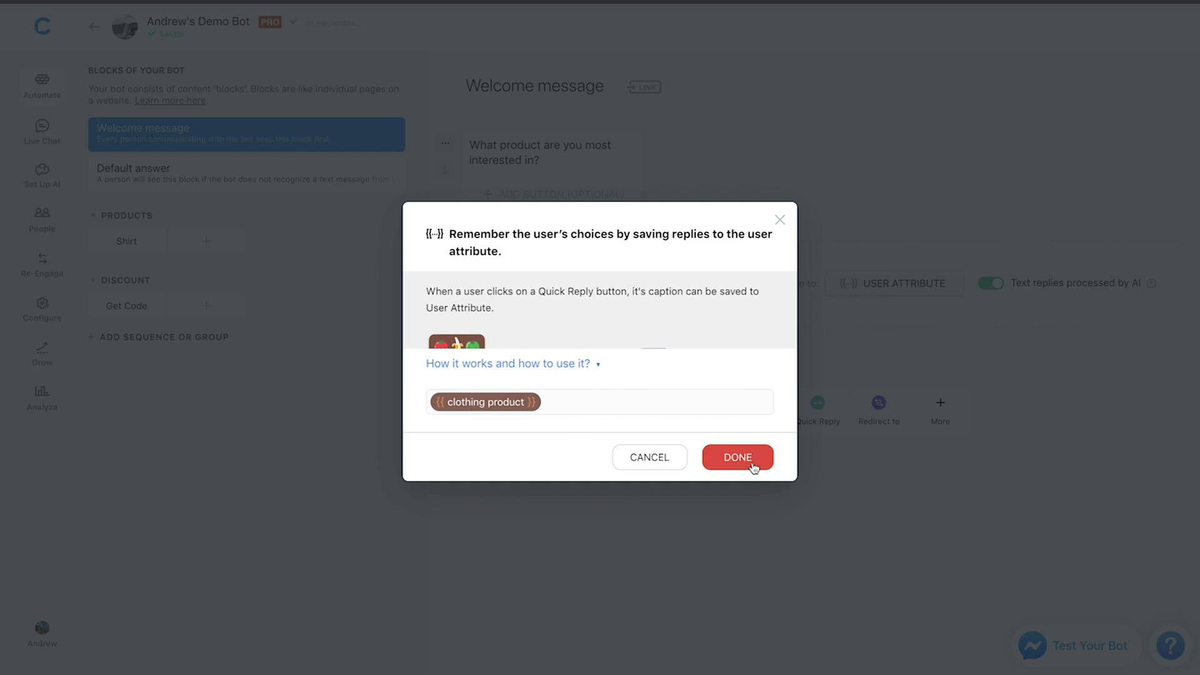
pyautogui.click(771, 465)
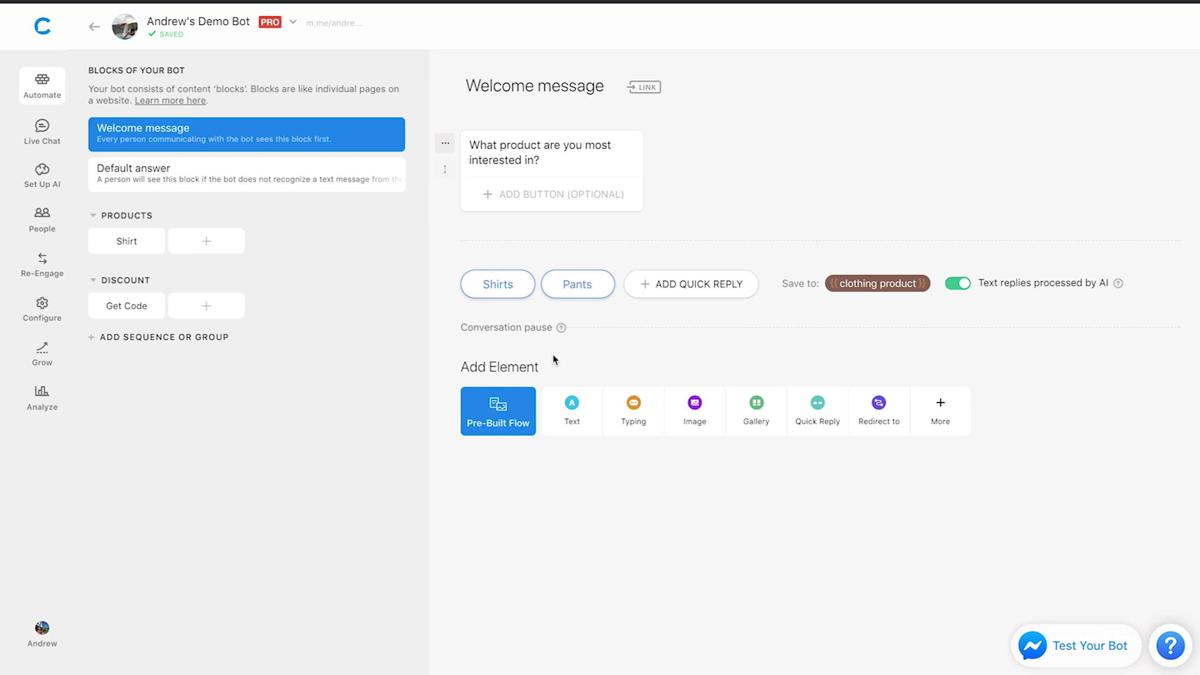
pyautogui.click(130, 245)
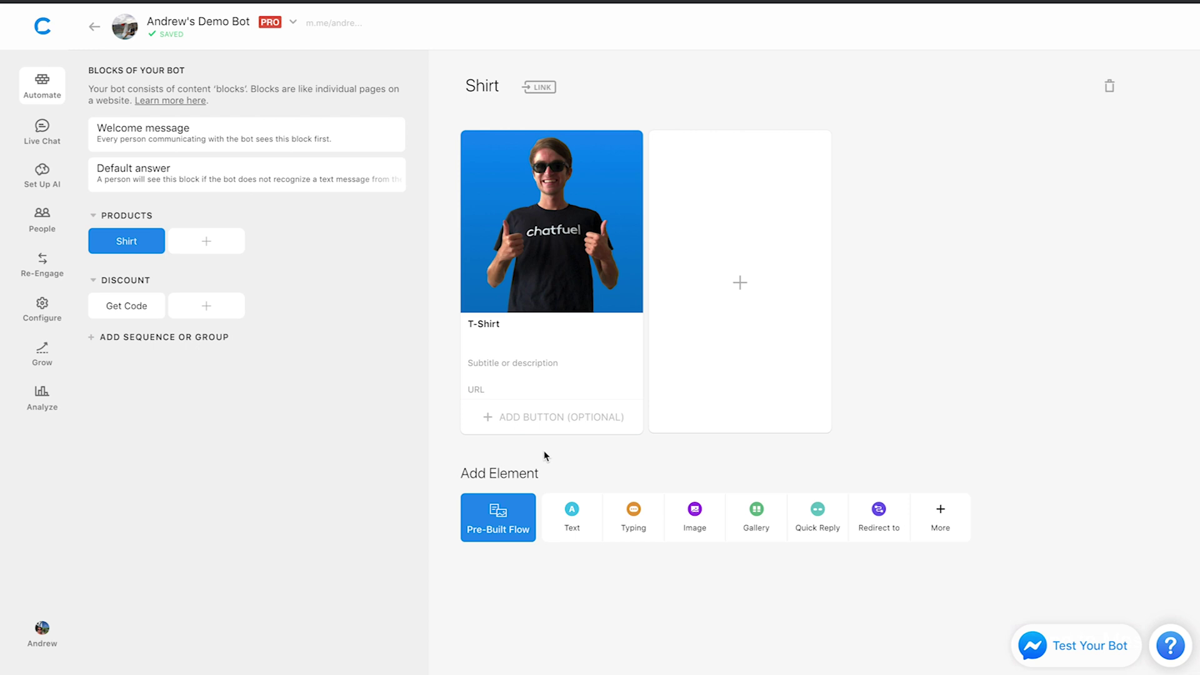
# Step: Start a new button on the Shirt block's T-Shirt gallery card
pyautogui.click(488, 417)
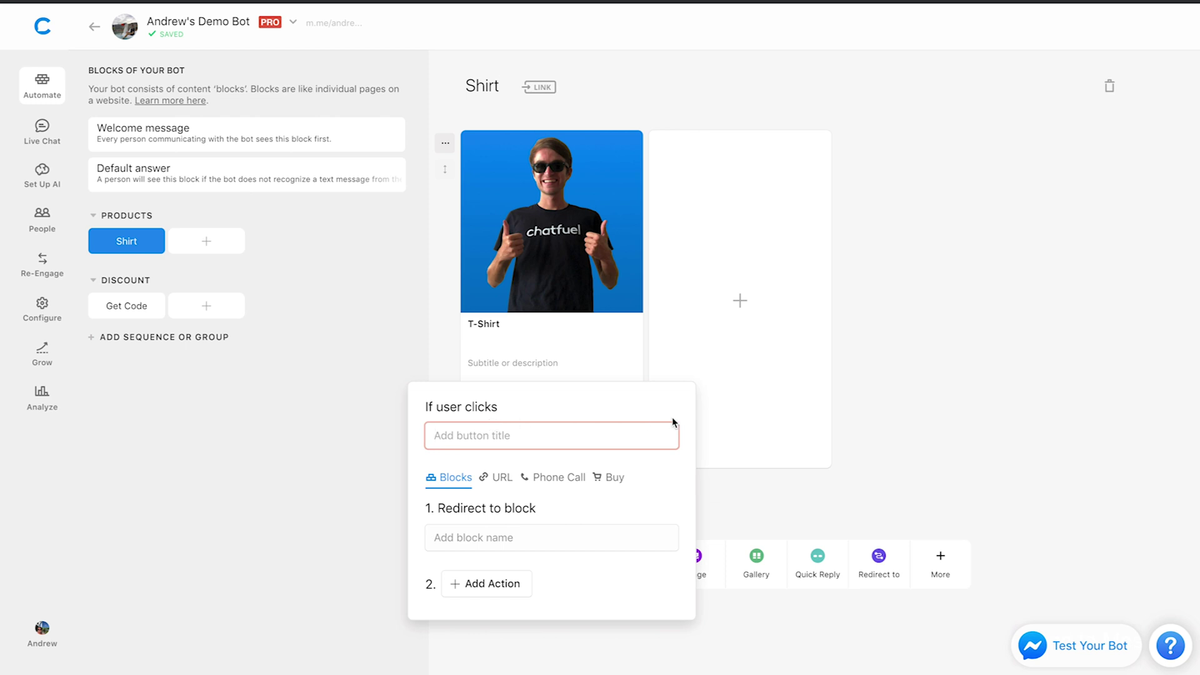
# Step: Title the T-Shirt card button 'Order Now' and link it to shopify.com/shirt
pyautogui.write('Order Now')
pyautogui.click(500, 480)
pyautogui.click(530, 536)
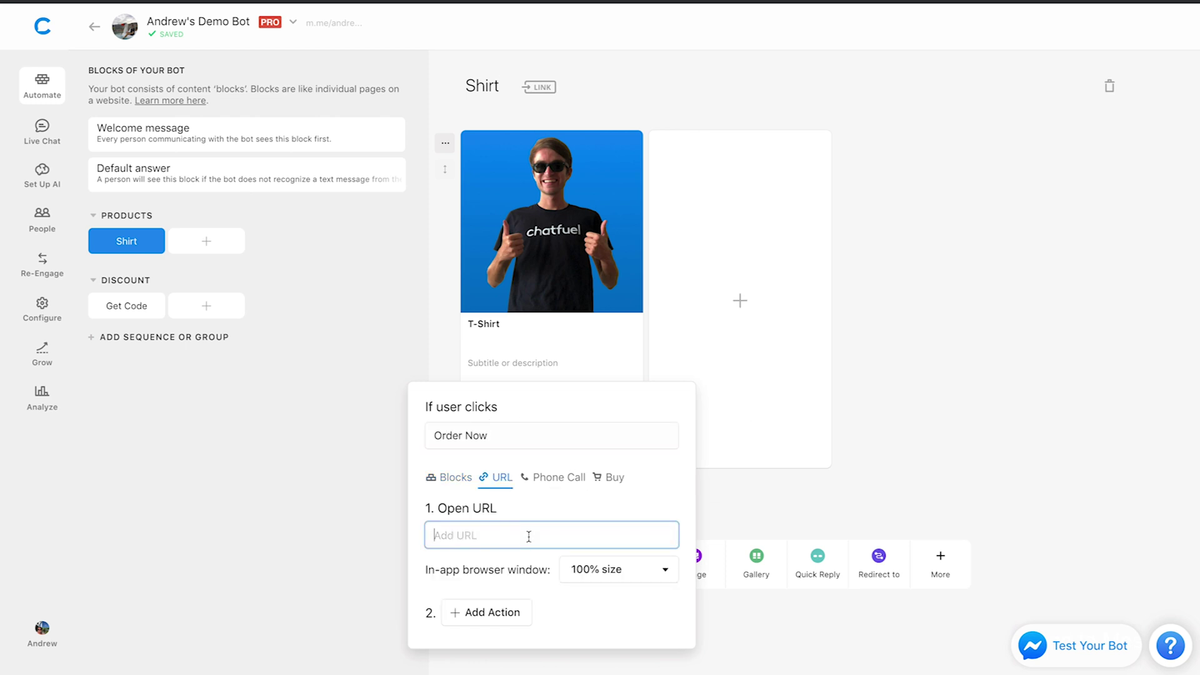
pyautogui.write('shopify.com/shirt')
# Step: Have the Order Now button also set the 'visited website' attribute to true
pyautogui.click(509, 618)
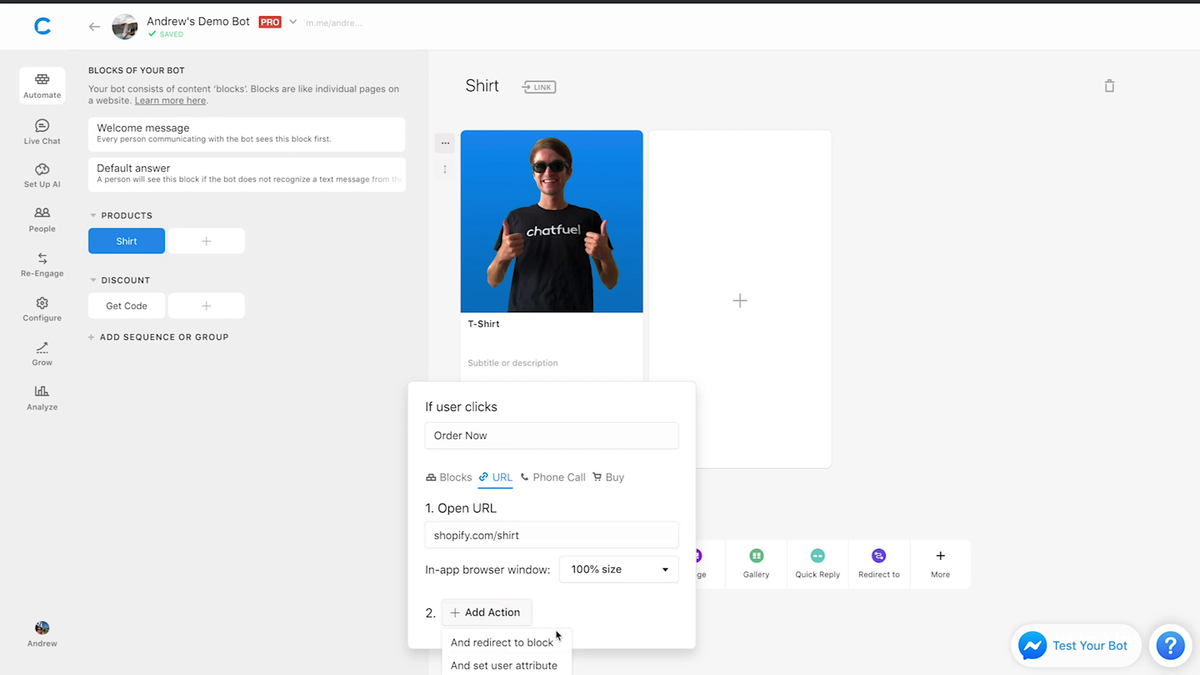
pyautogui.click(562, 665)
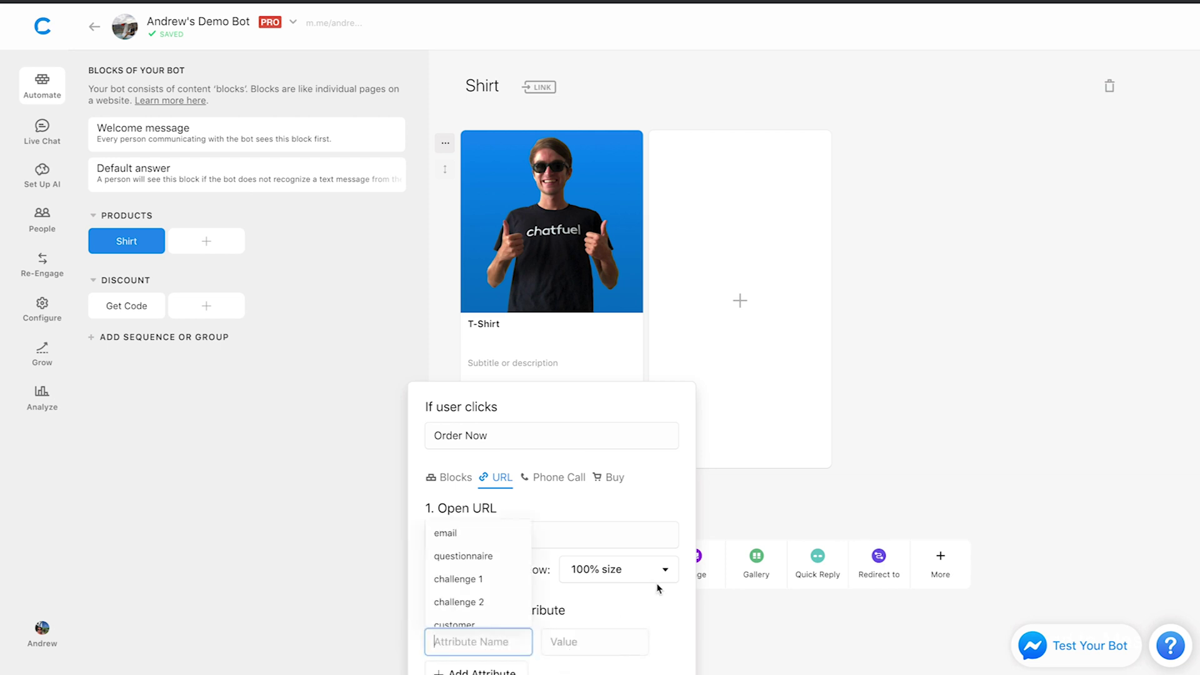
pyautogui.scroll(-2, 658, 588)
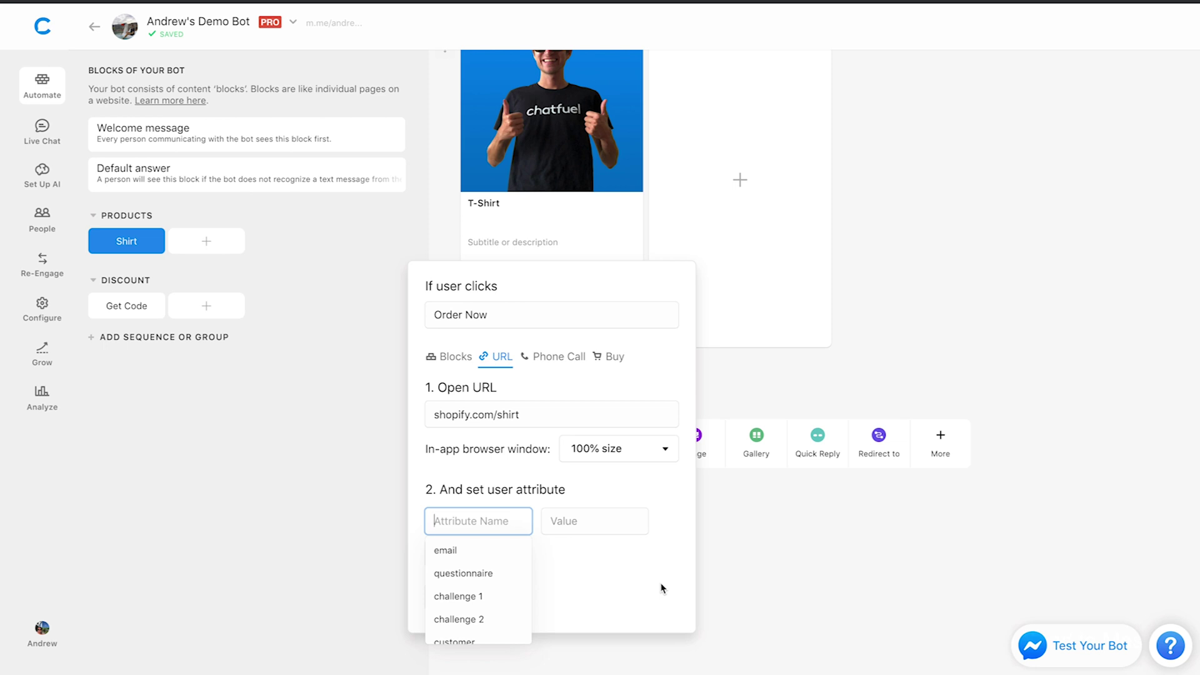
pyautogui.write('visite')
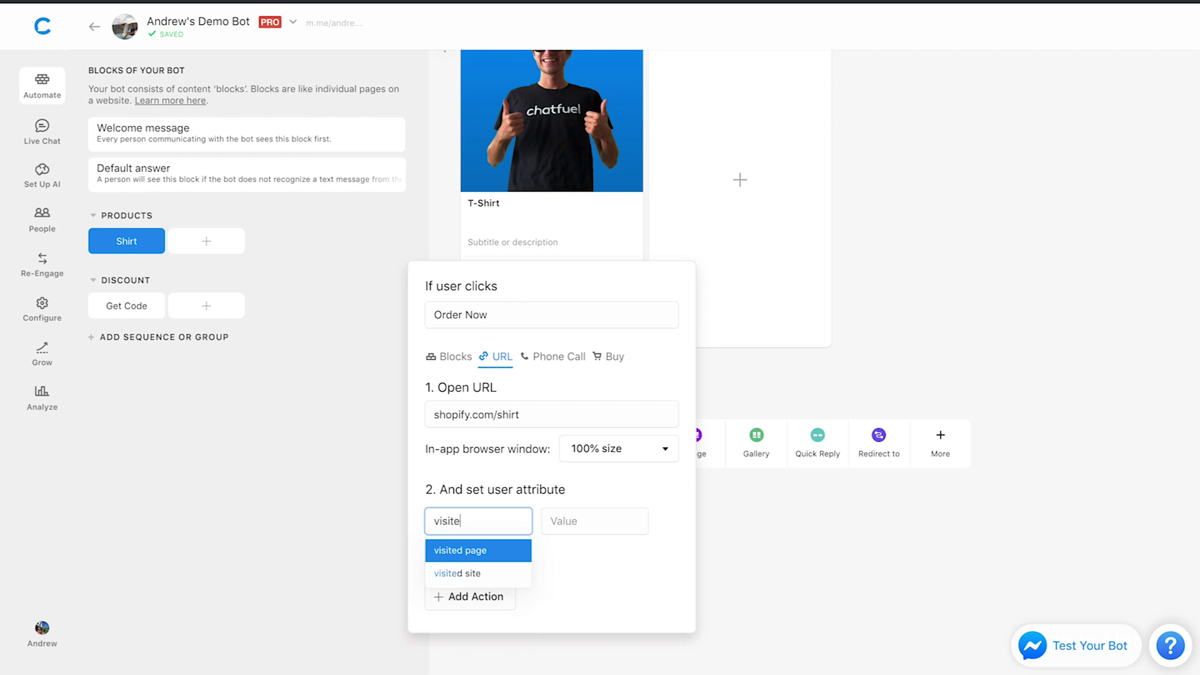
pyautogui.write('d website')
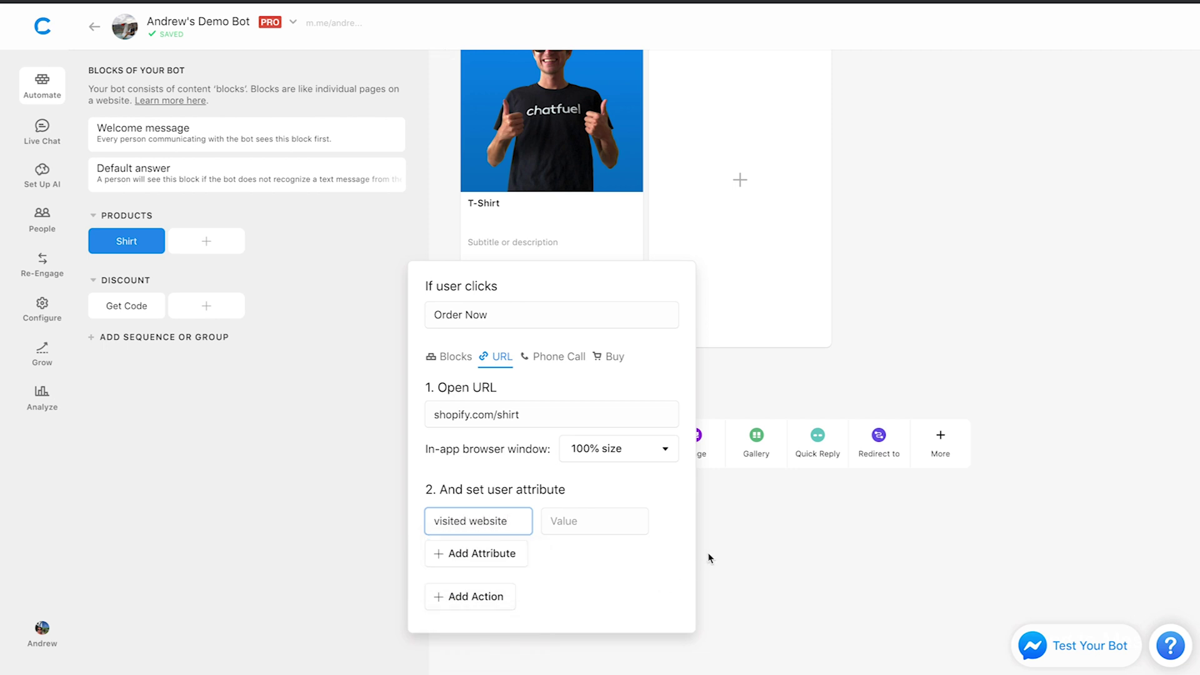
pyautogui.click(590, 527)
pyautogui.write('true')
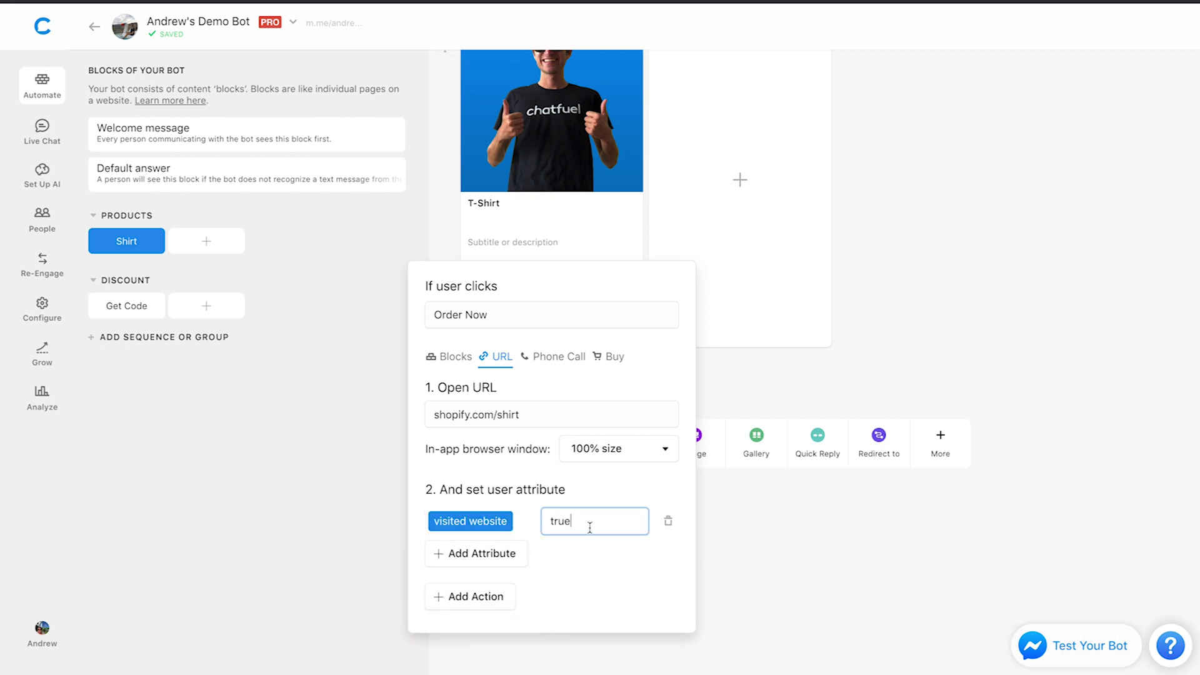
pyautogui.click(633, 569)
pyautogui.click(961, 322)
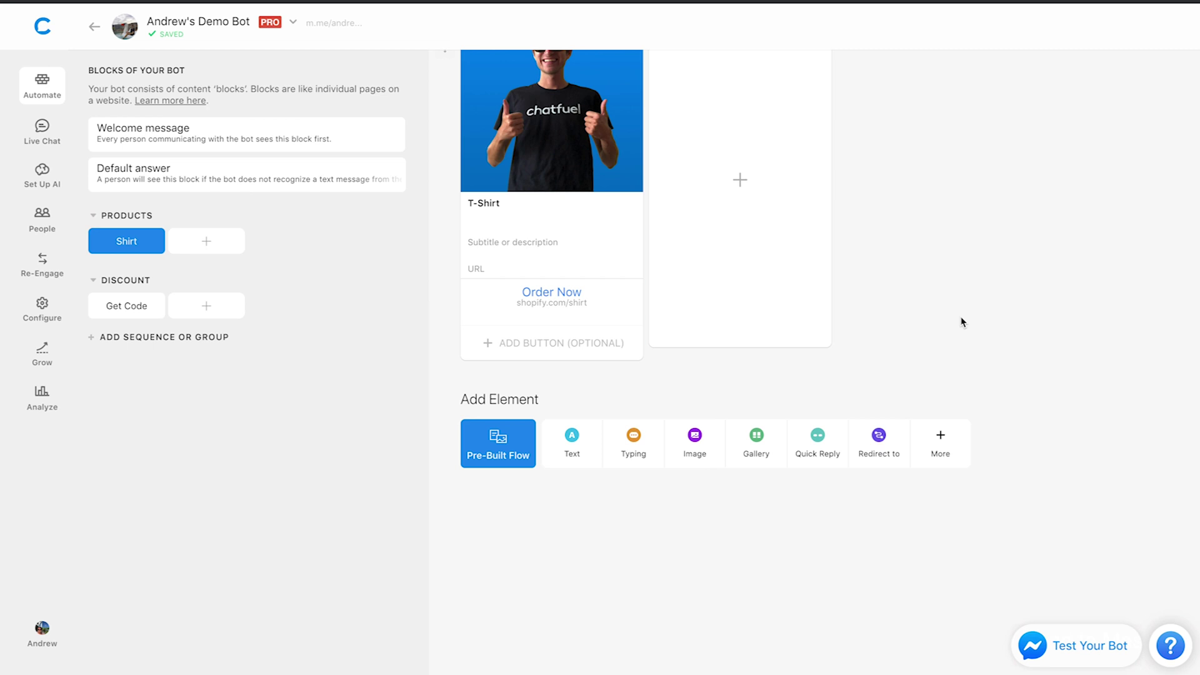
# Step: Open the empty Get Code block in the Discount group
pyautogui.click(119, 308)
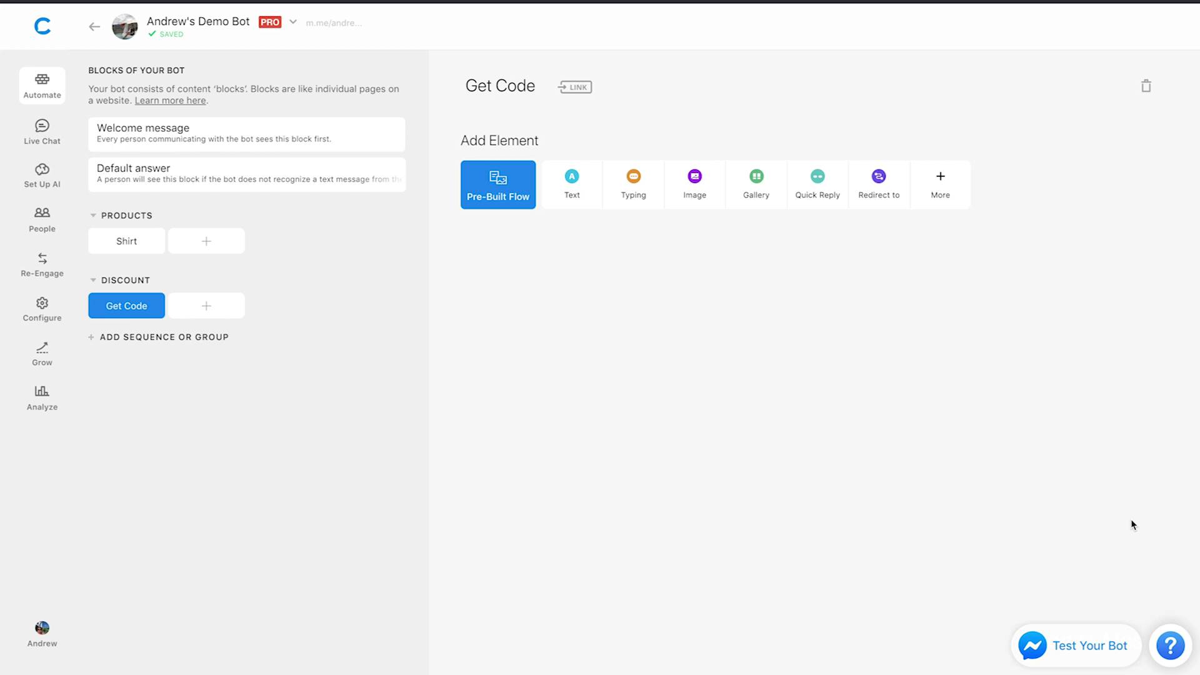
# Step: Add a Save User Email plugin to Get Code that stores the address in {{email}}
pyautogui.click(959, 189)
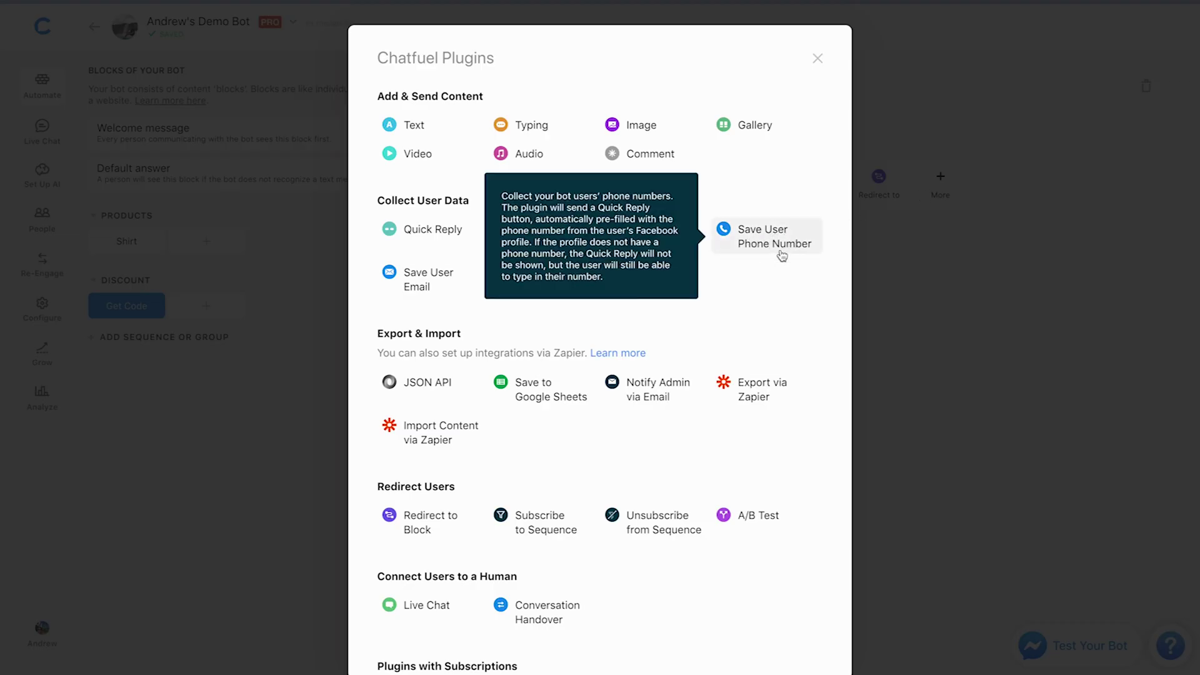
pyautogui.click(430, 284)
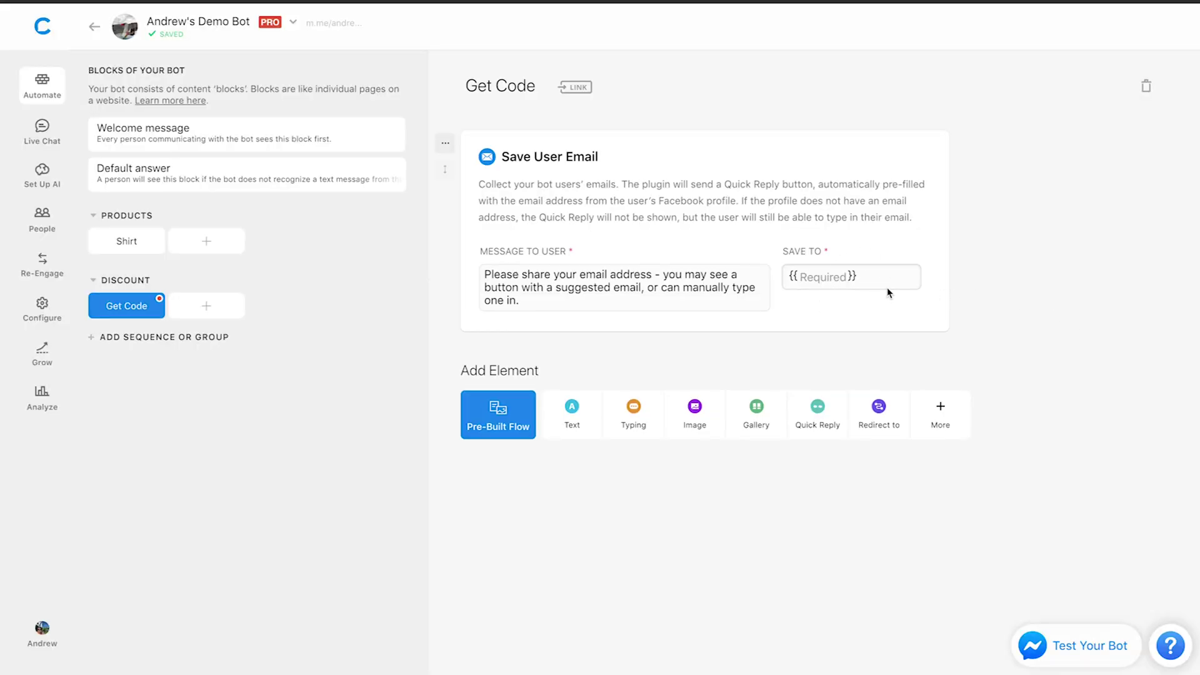
pyautogui.click(857, 276)
pyautogui.write('email')
pyautogui.press('Return')
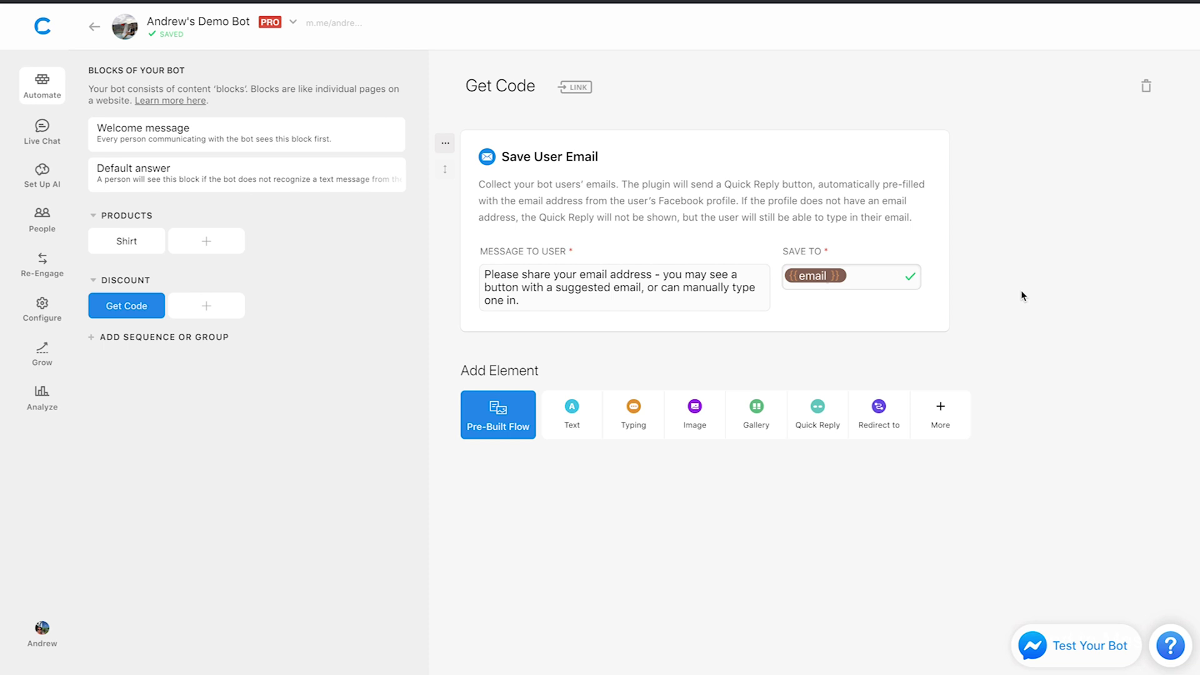
pyautogui.click(588, 421)
# Step: Write the Get Code message 'Hey, here's your discount code:' with 25OFF on its own line
pyautogui.write('Hey, here')
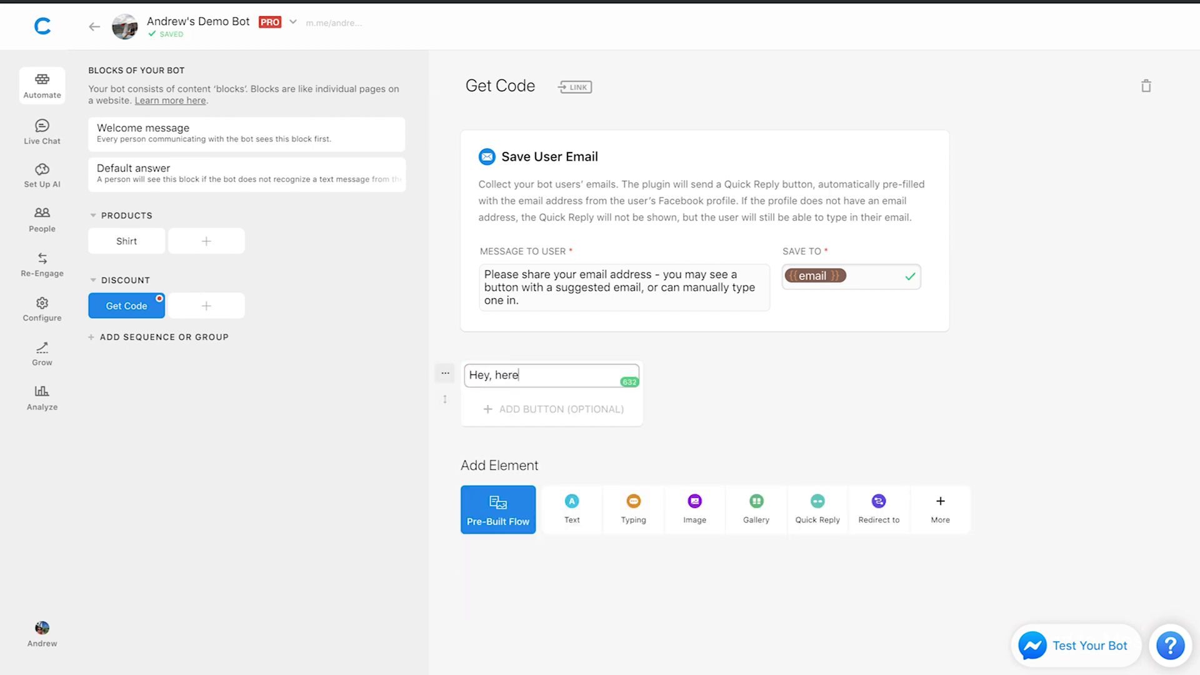
pyautogui.write("'s your discount code:")
pyautogui.press('Return')
pyautogui.press('Return')
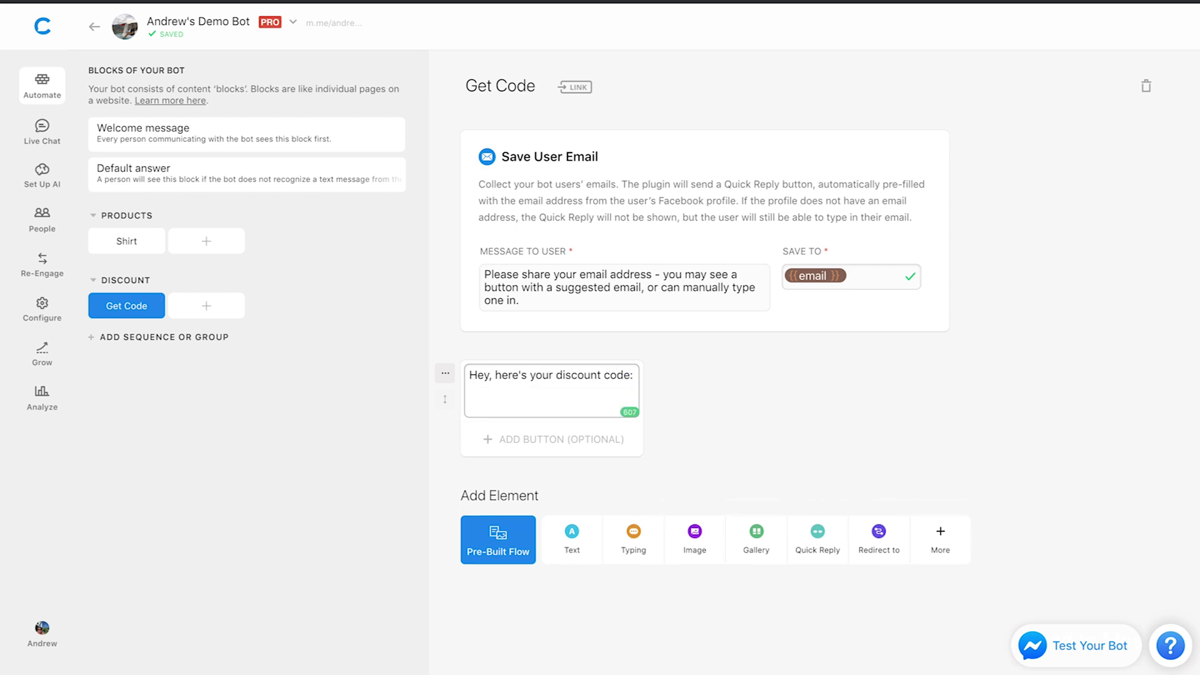
pyautogui.write('25OFF')
pyautogui.click(1002, 375)
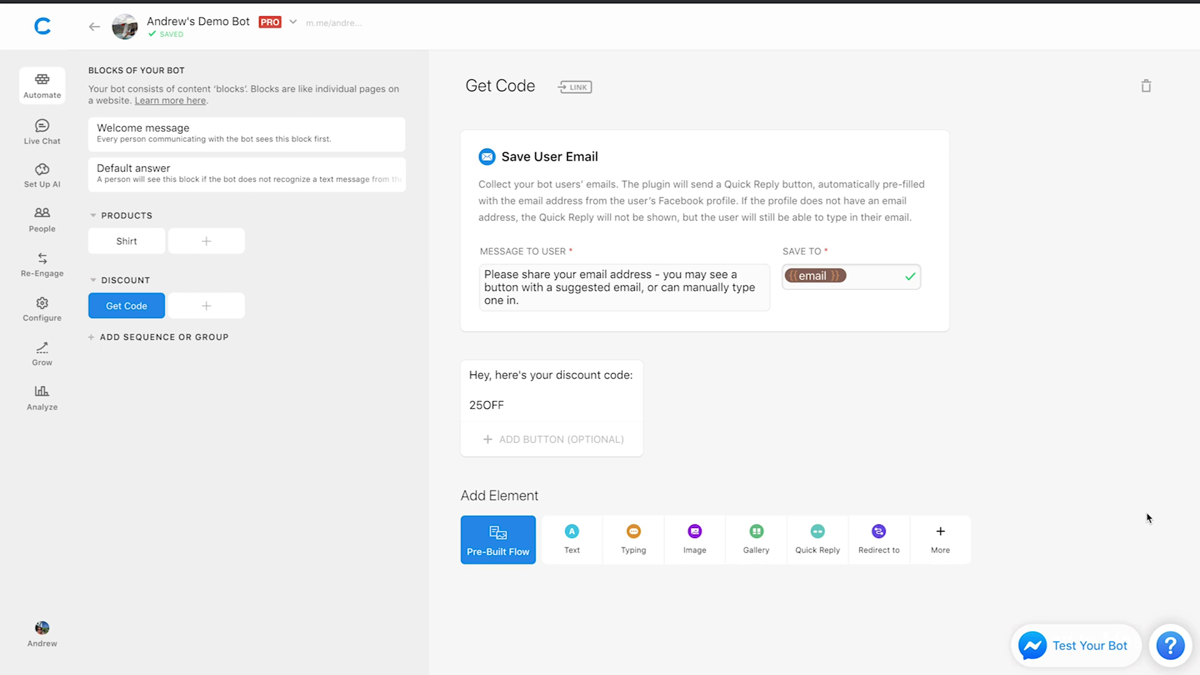
pyautogui.click(339, 140)
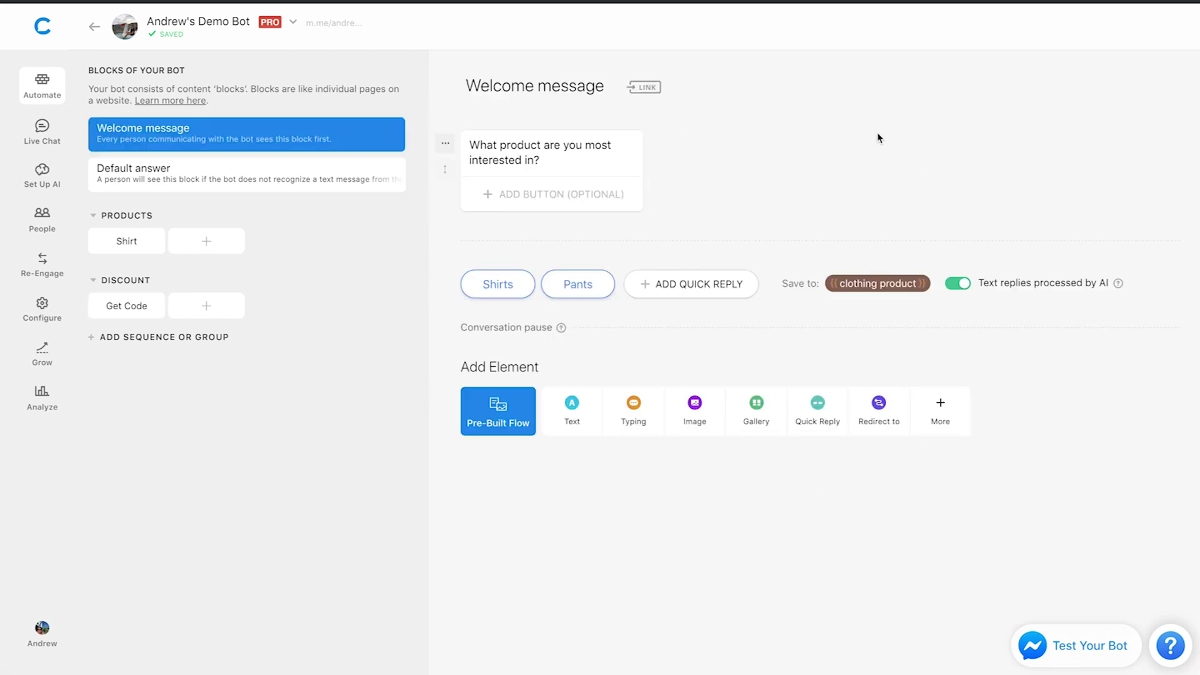
pyautogui.click(128, 242)
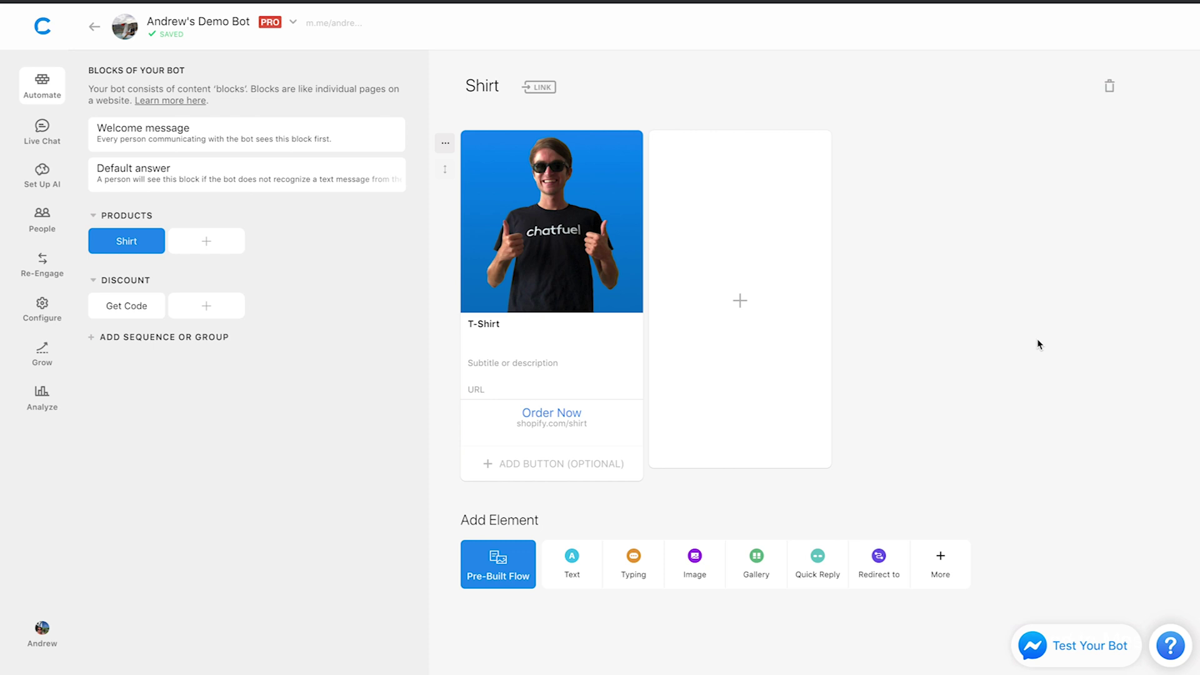
pyautogui.click(117, 303)
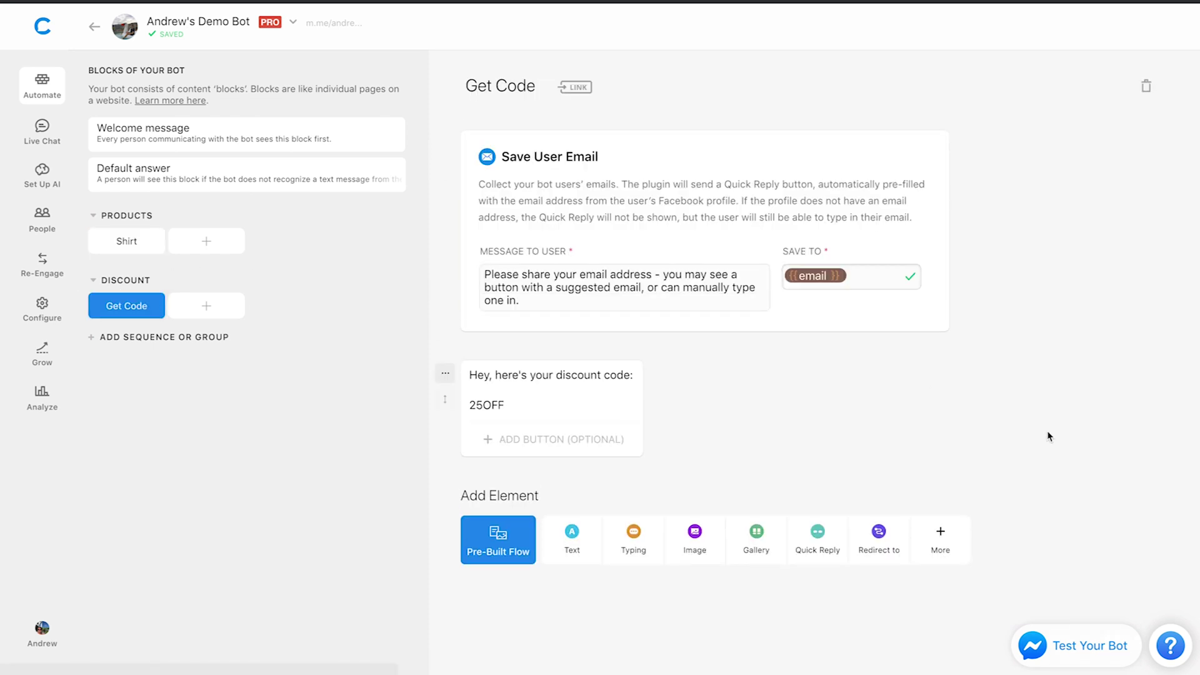